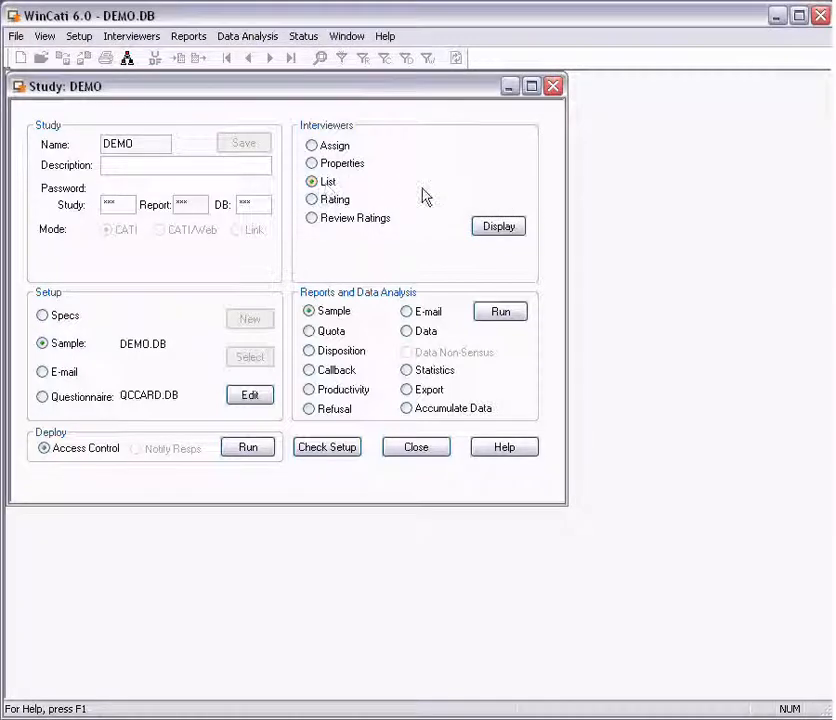
# Step: Display the interviewer list and view it by ID and by name
pyautogui.click(490, 229)
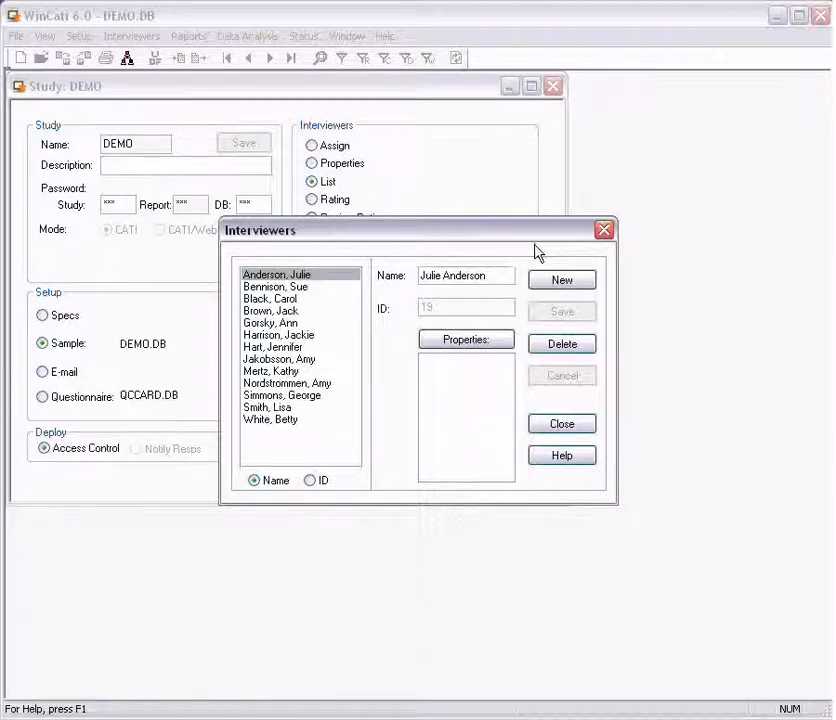
pyautogui.click(311, 481)
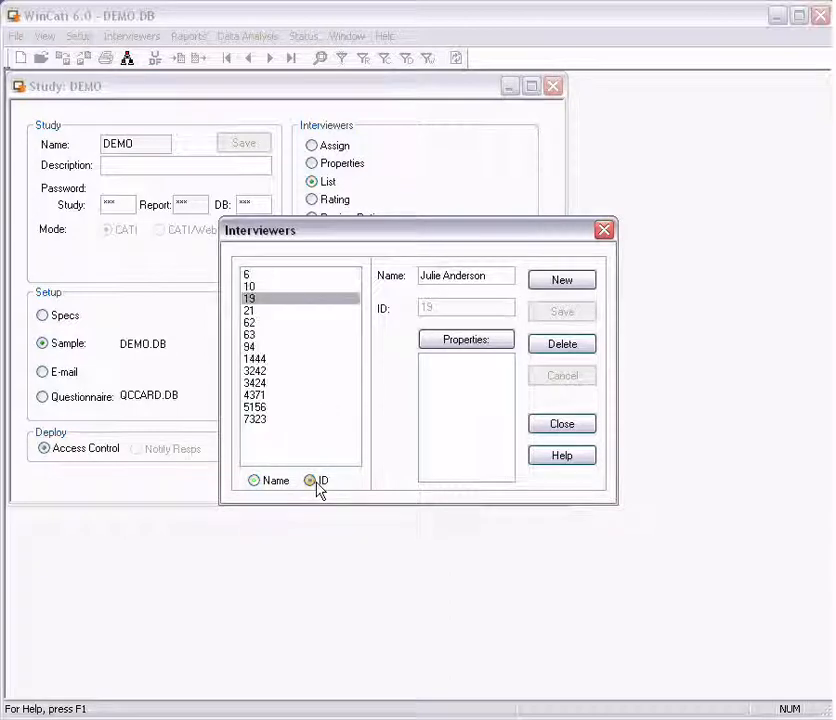
pyautogui.click(254, 481)
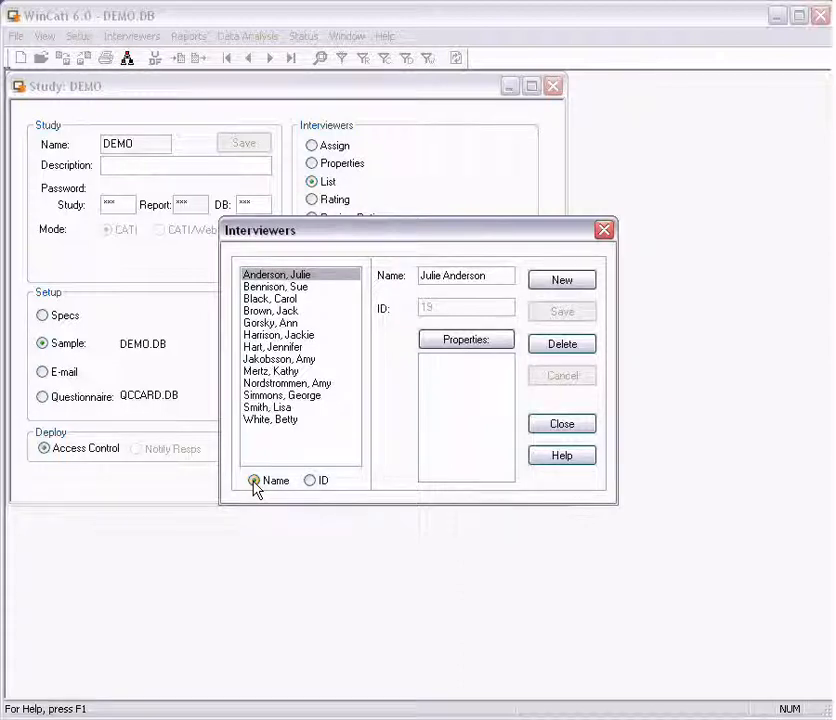
# Step: Assign the English and Spanish properties to the fourth interviewer in the name-sorted list and close the list
pyautogui.click(258, 312)
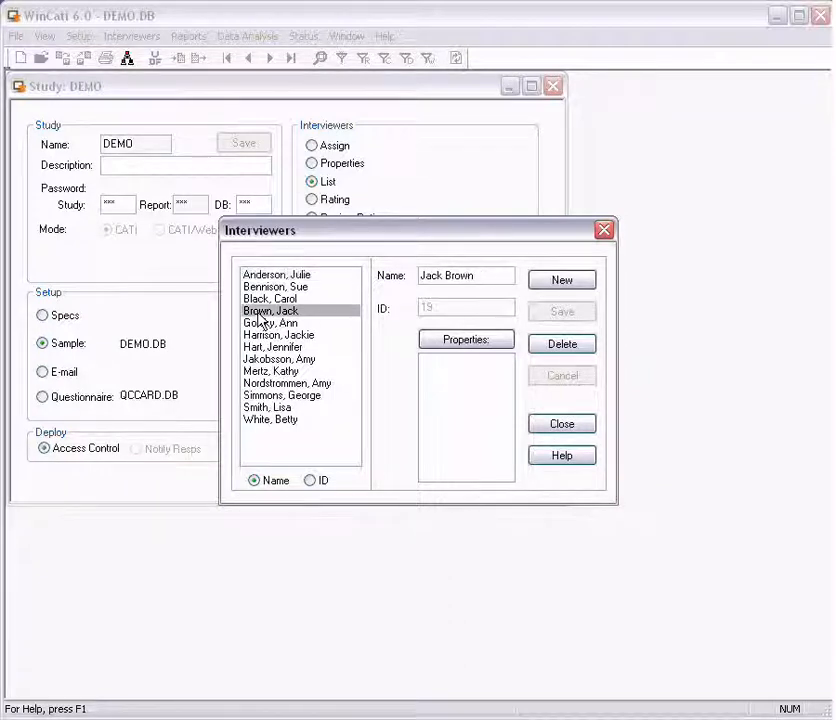
pyautogui.click(463, 340)
pyautogui.click(373, 304)
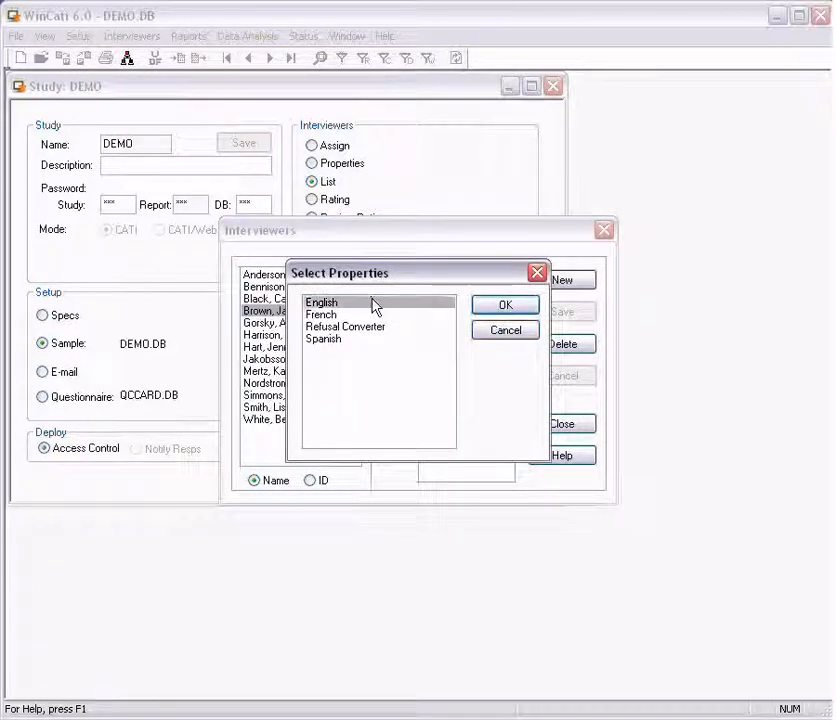
pyautogui.click(340, 341)
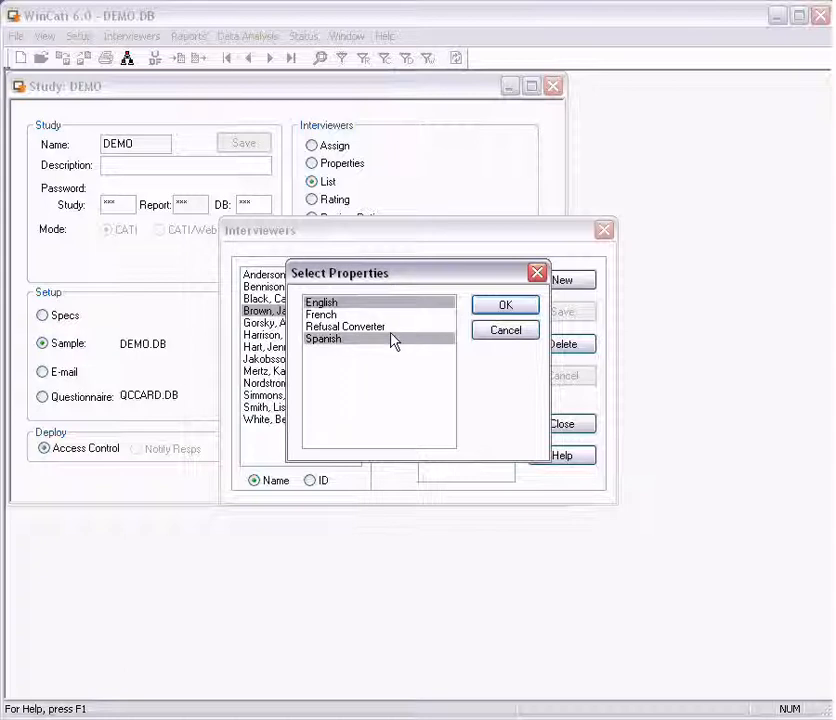
pyautogui.click(487, 307)
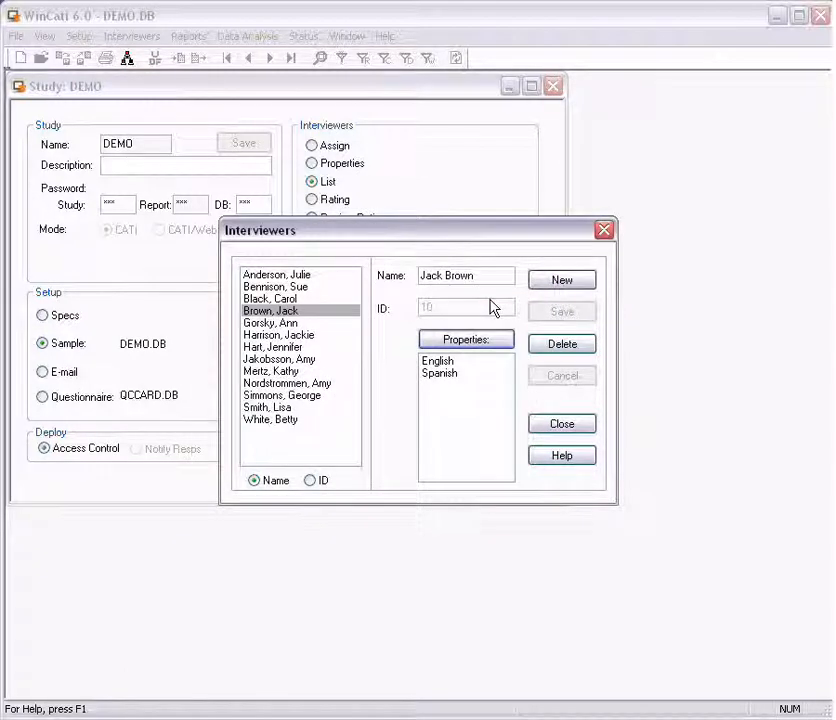
pyautogui.click(556, 426)
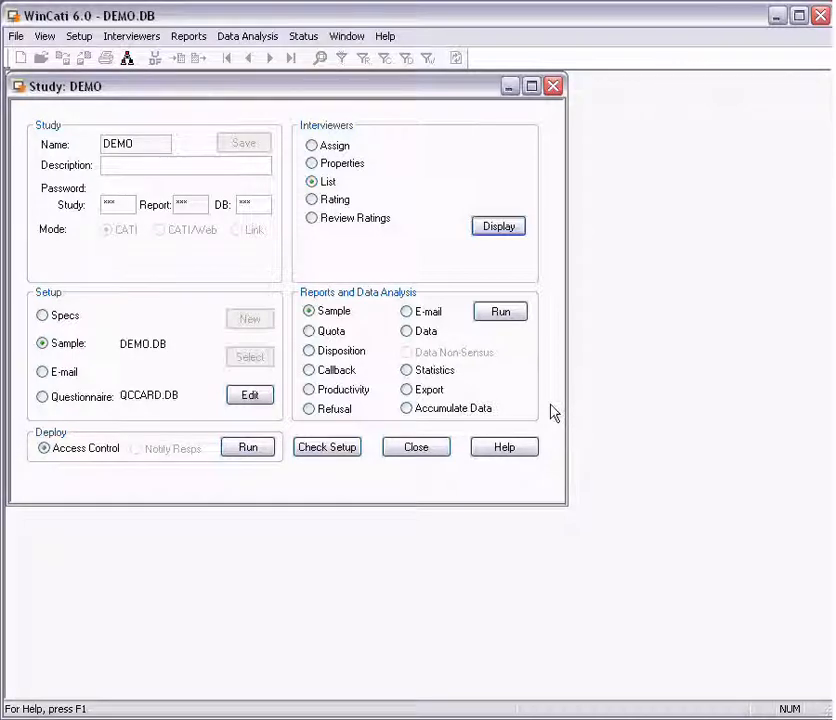
# Step: Review the interviewer rating settings, including the score range and the weighted rating list
pyautogui.click(338, 201)
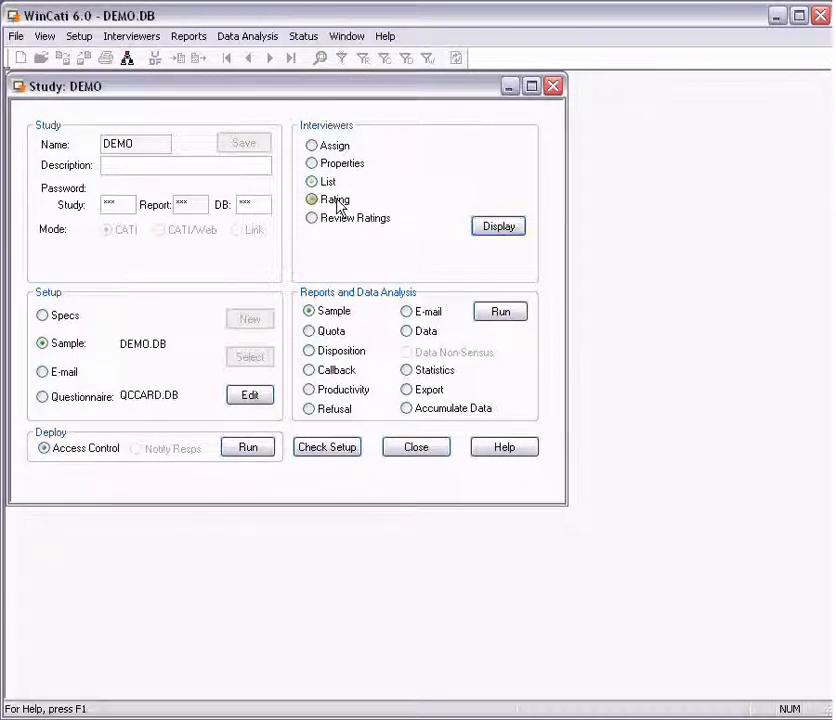
pyautogui.click(499, 227)
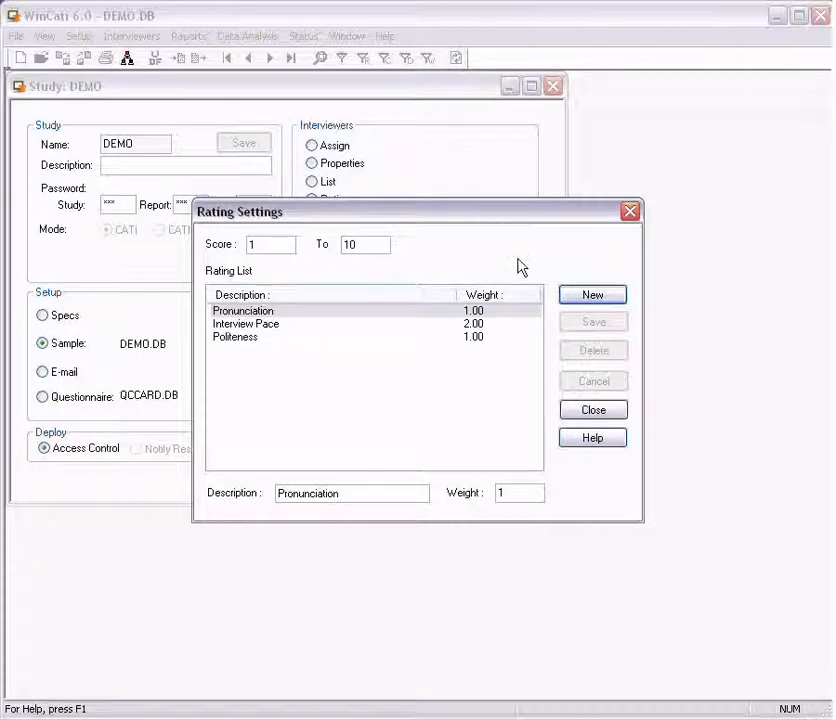
pyautogui.click(586, 414)
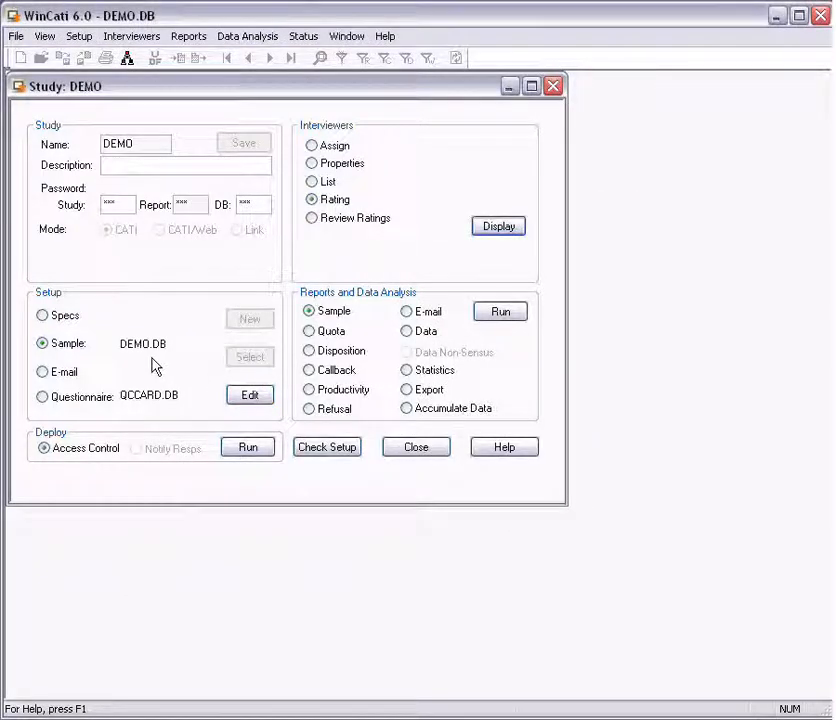
# Step: Select the study specs for DEMO from a single specs file, using the CCARDTU study
pyautogui.click(63, 316)
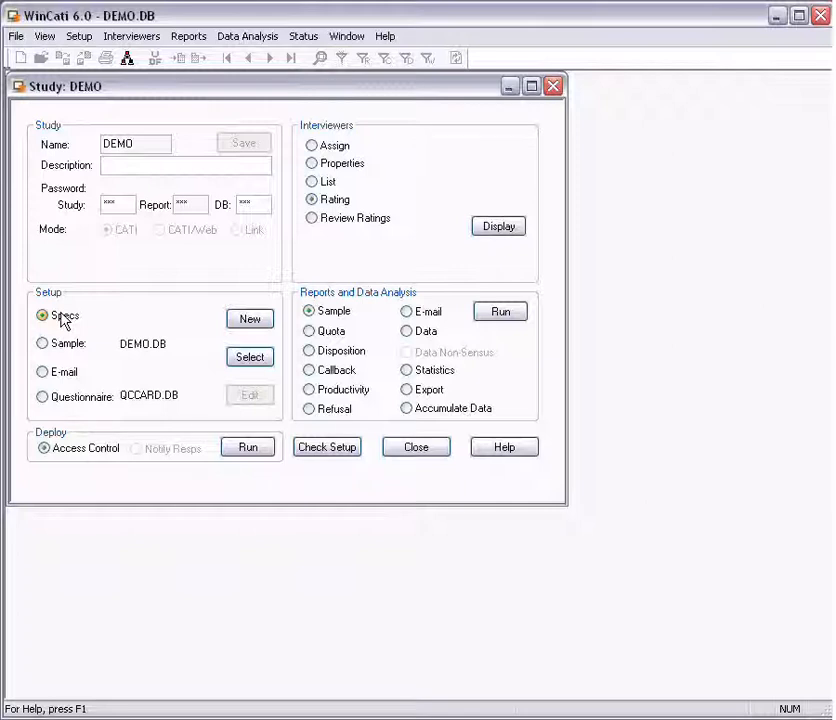
pyautogui.click(245, 359)
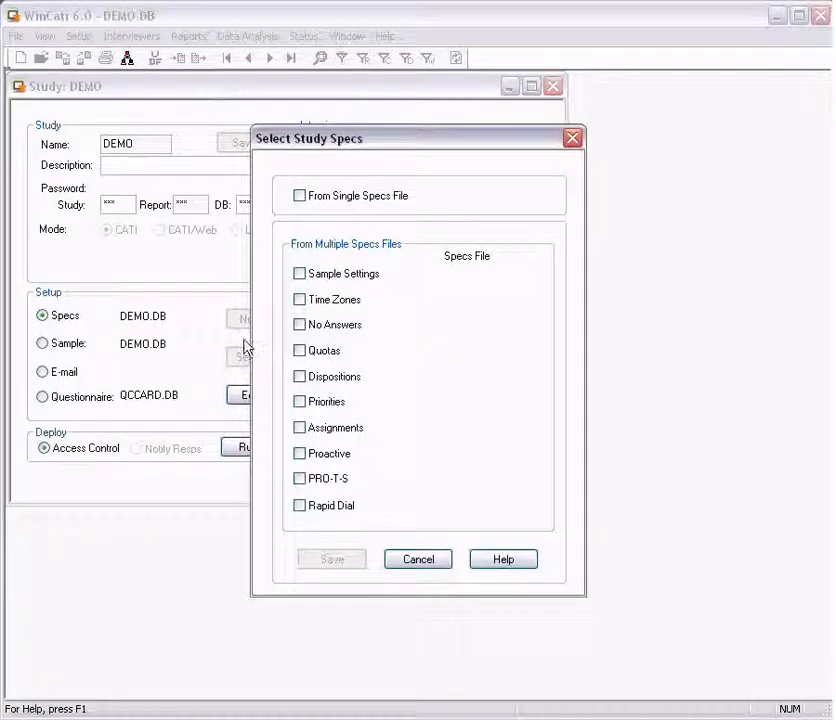
pyautogui.click(300, 196)
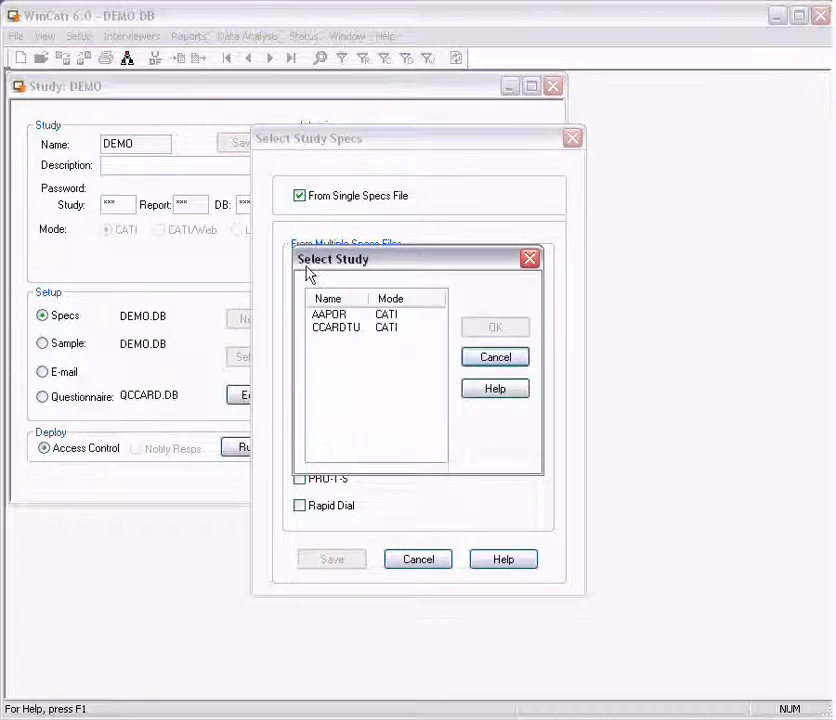
pyautogui.click(323, 330)
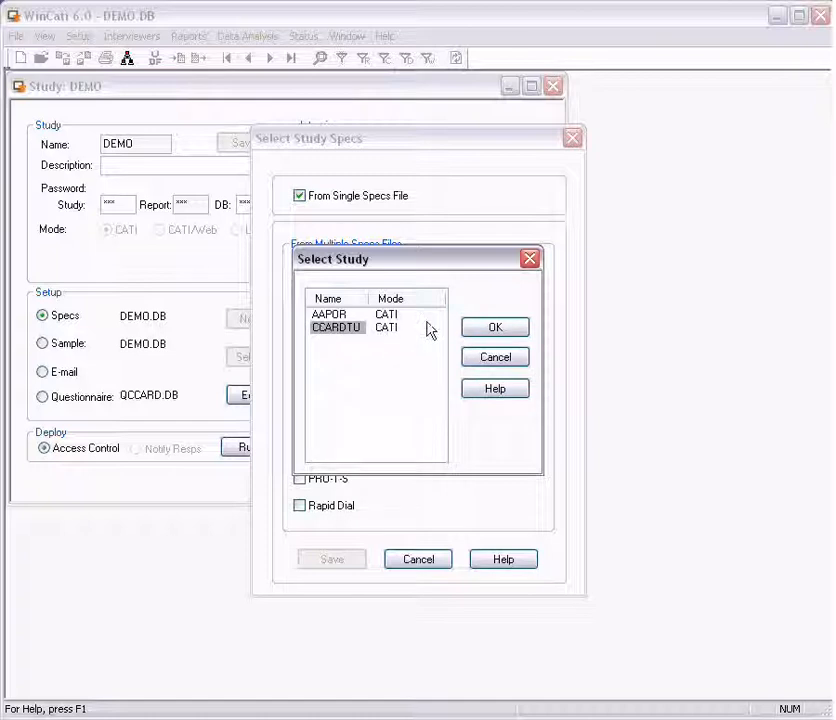
pyautogui.click(470, 327)
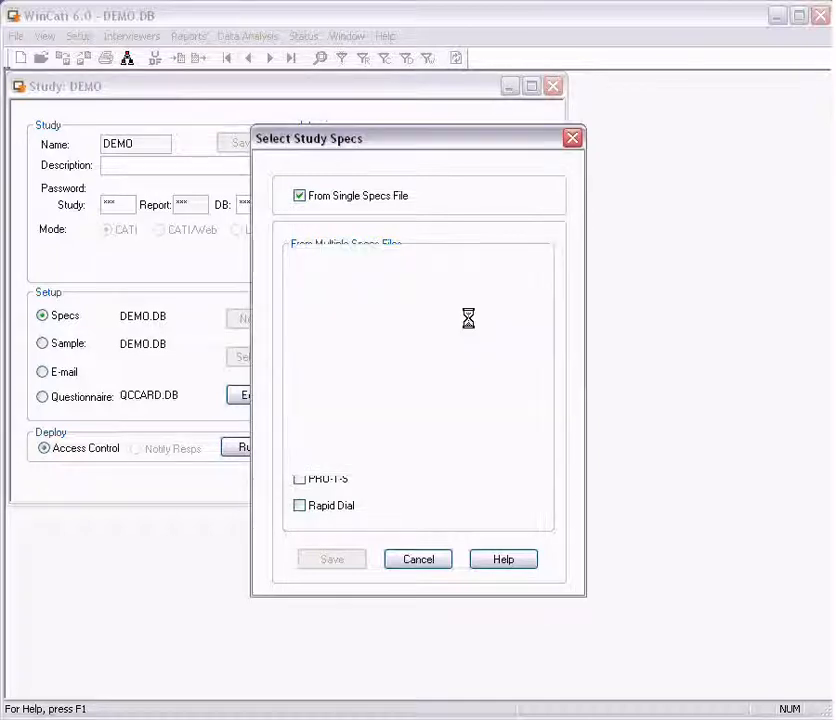
# Step: Switch the specs source for Dispositions and Priorities to the AAPOR study and save the specs selection
pyautogui.click(336, 381)
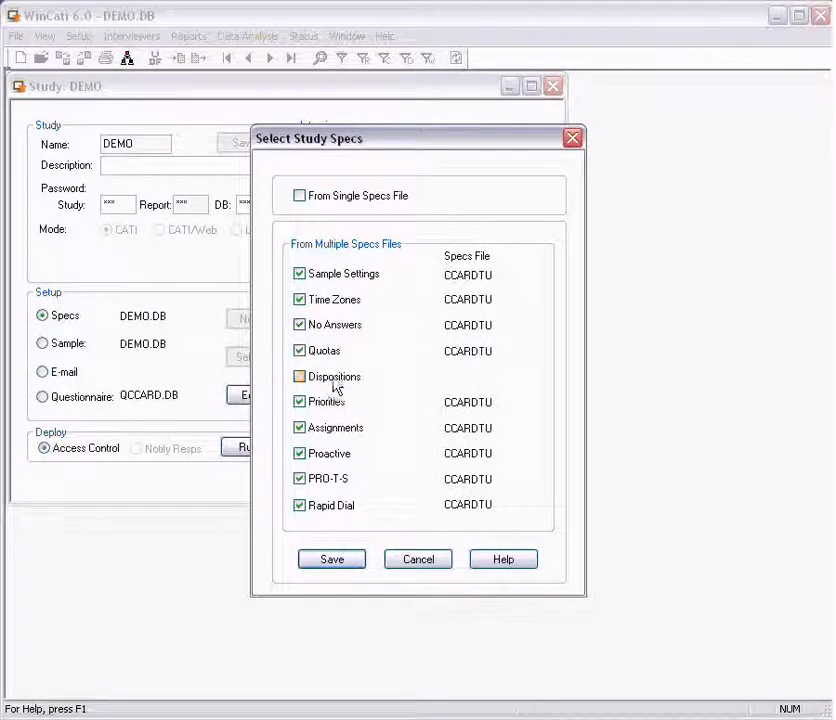
pyautogui.click(326, 406)
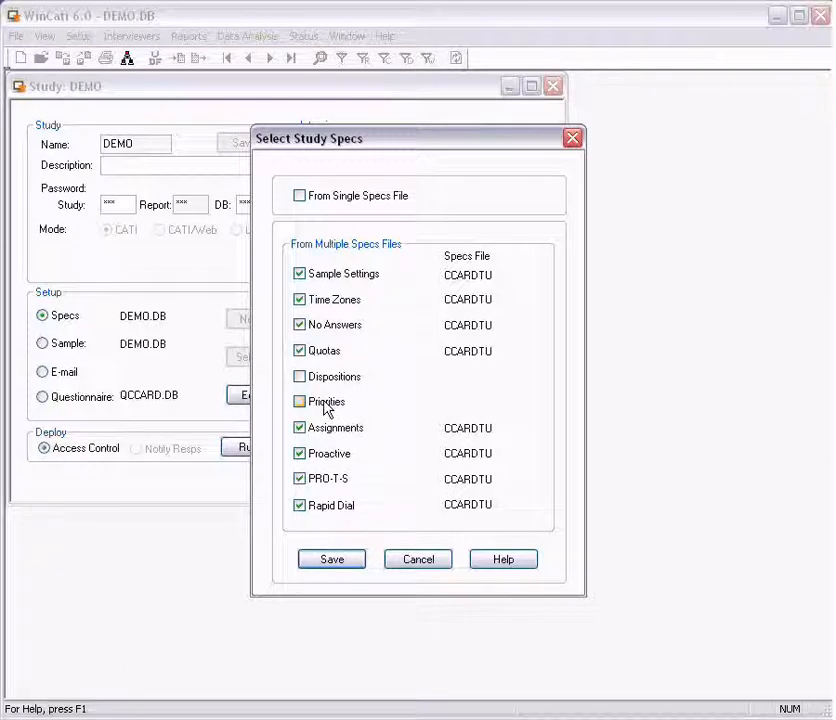
pyautogui.click(317, 378)
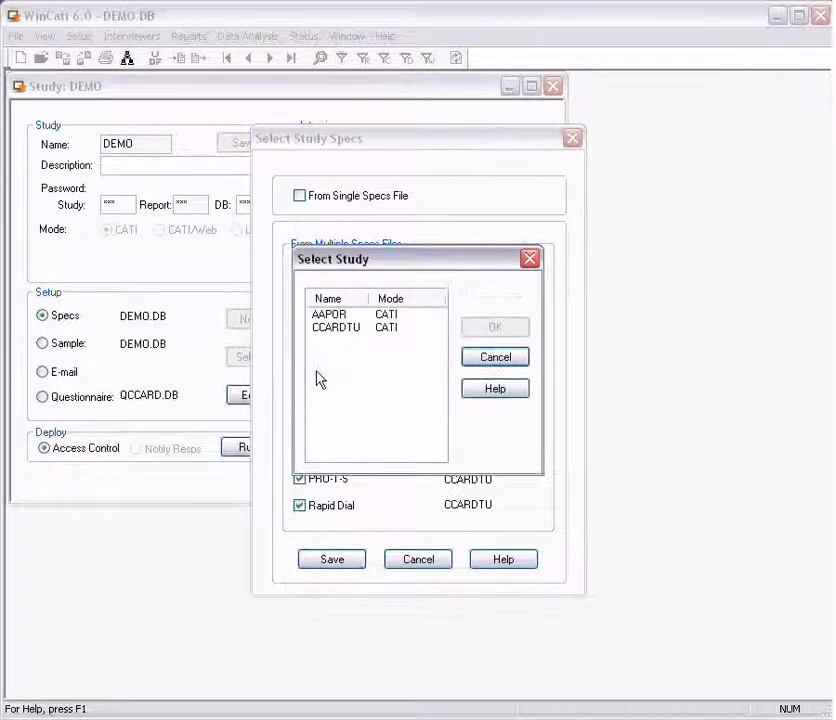
pyautogui.click(328, 316)
pyautogui.click(502, 330)
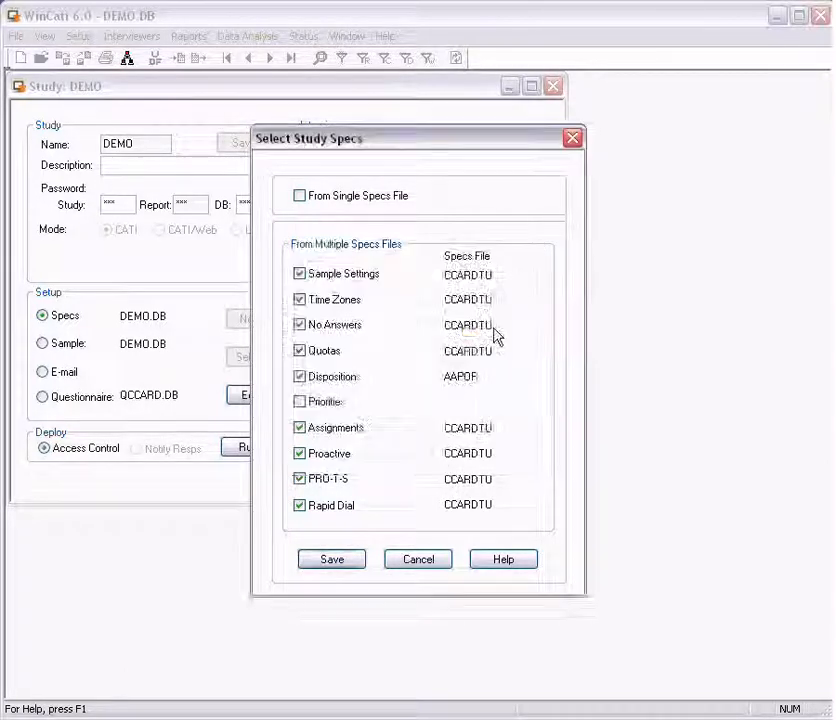
pyautogui.click(340, 404)
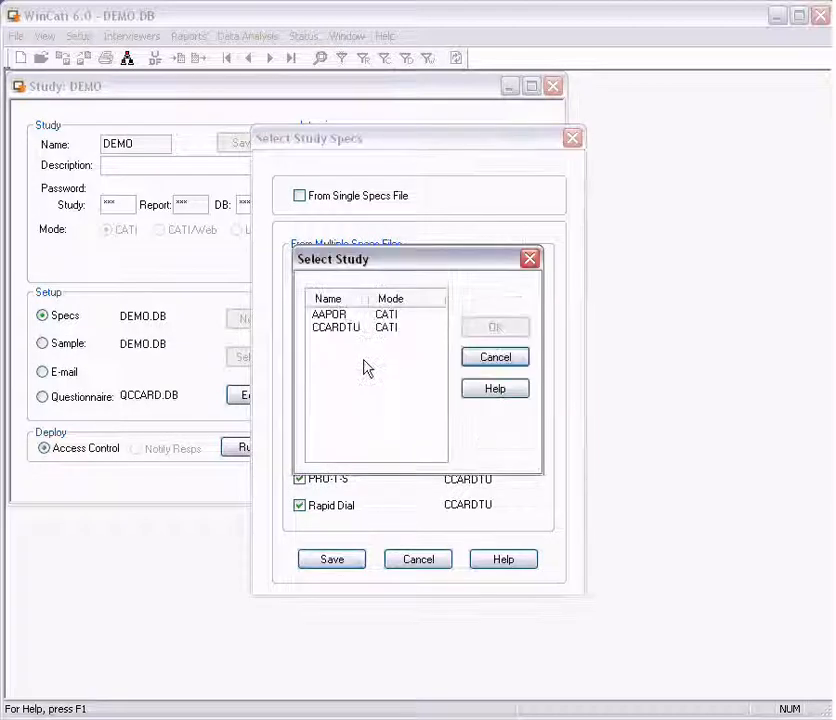
pyautogui.click(340, 315)
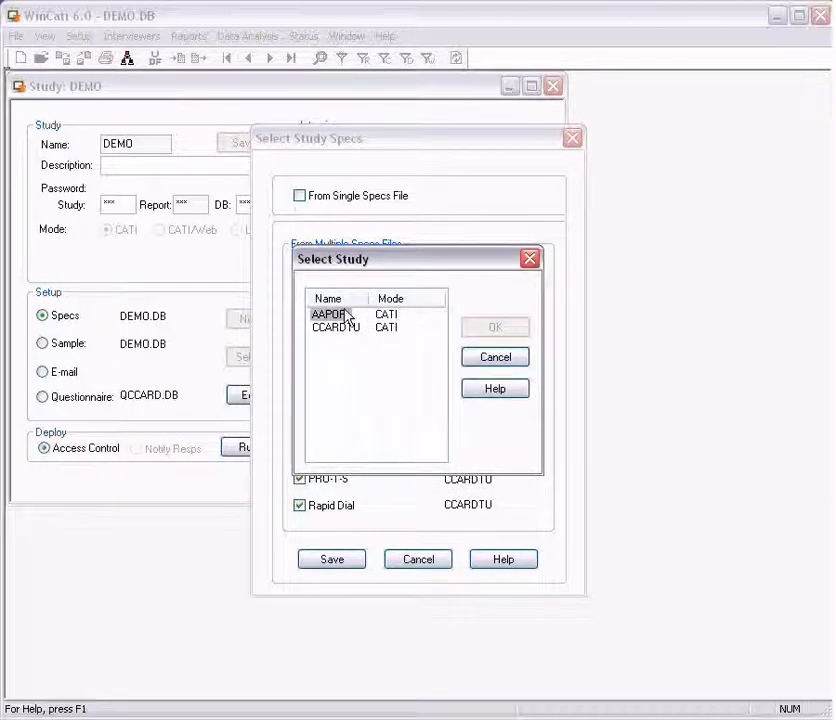
pyautogui.click(494, 328)
pyautogui.click(345, 558)
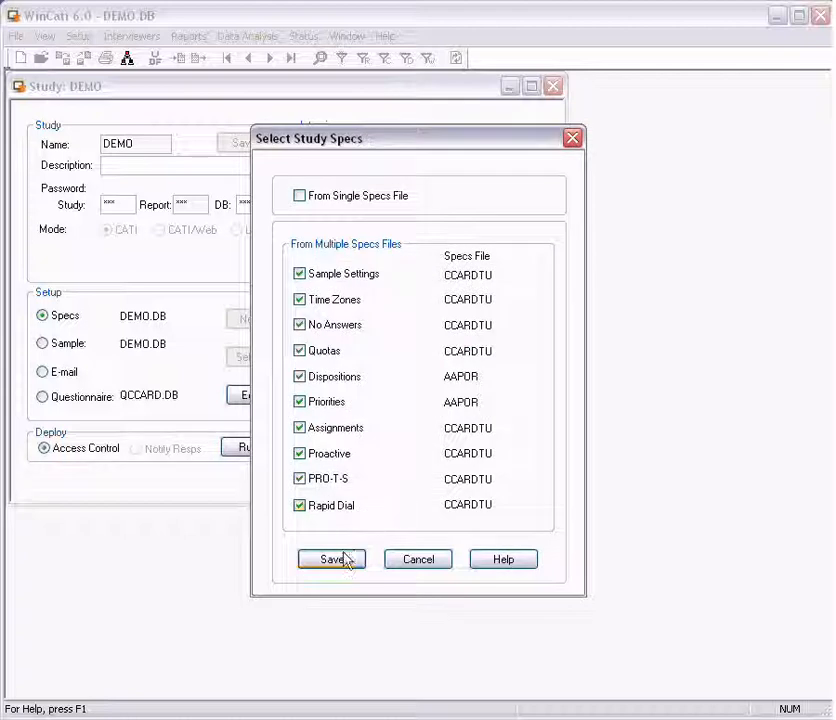
pyautogui.click(335, 364)
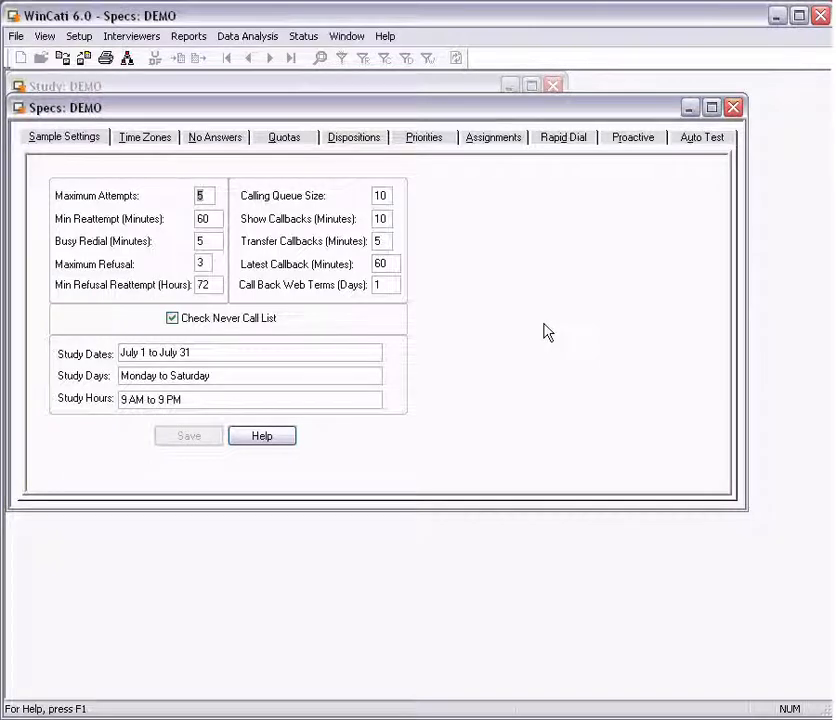
# Step: Examine the Time Zones and No Answers specs, including the relative-time and specific-time callback options
pyautogui.click(146, 137)
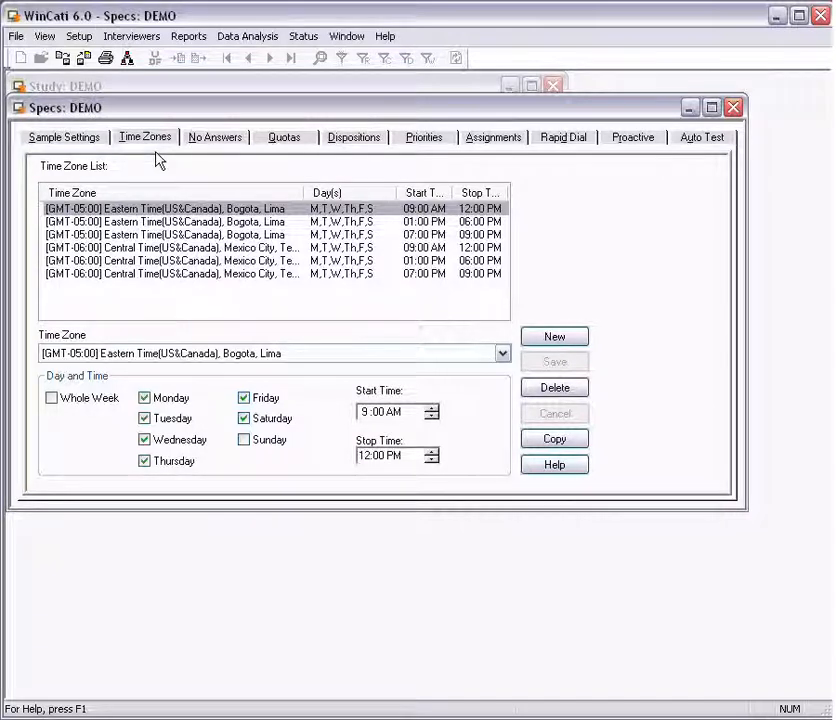
pyautogui.click(197, 137)
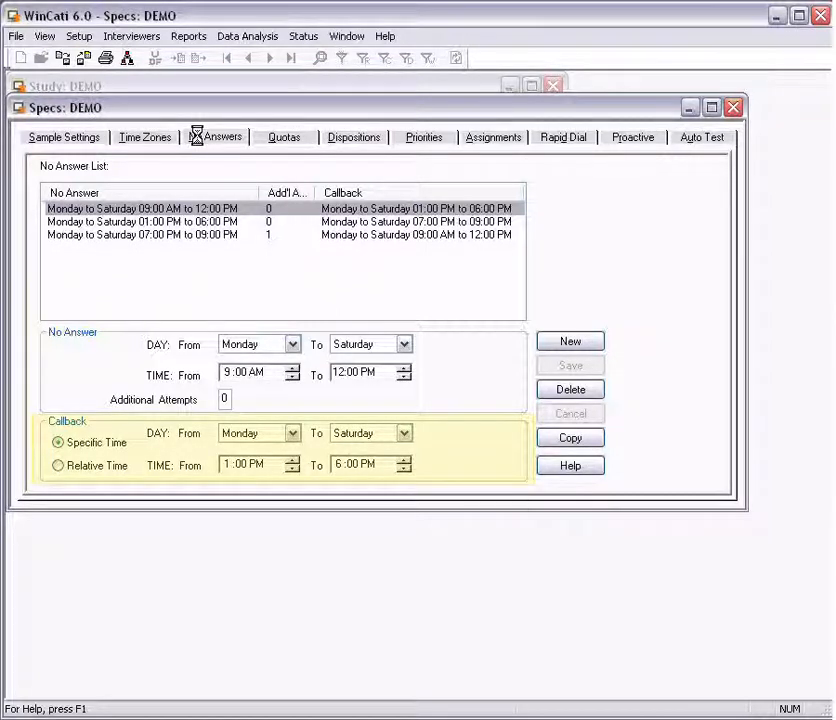
pyautogui.click(81, 468)
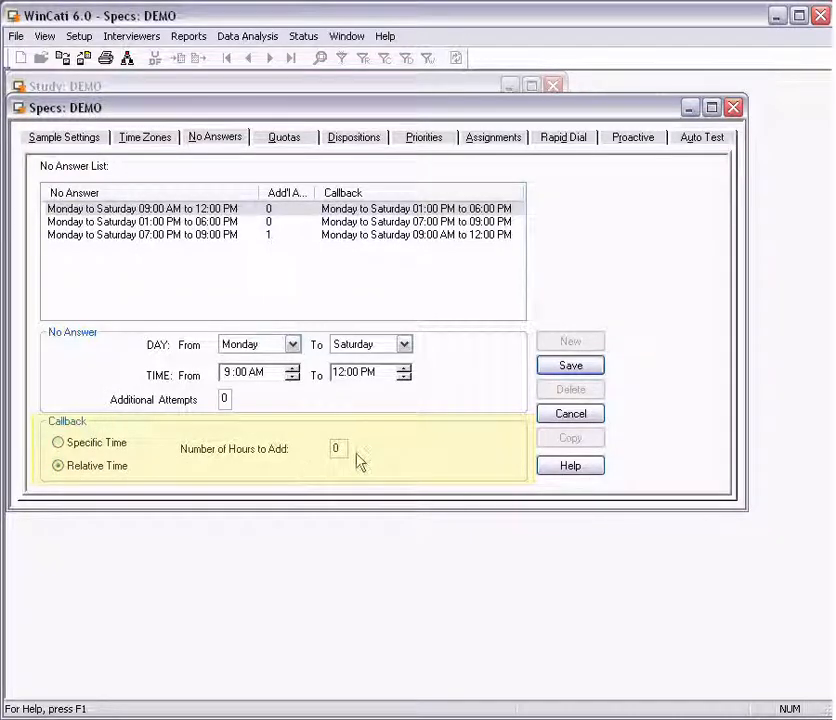
pyautogui.click(114, 445)
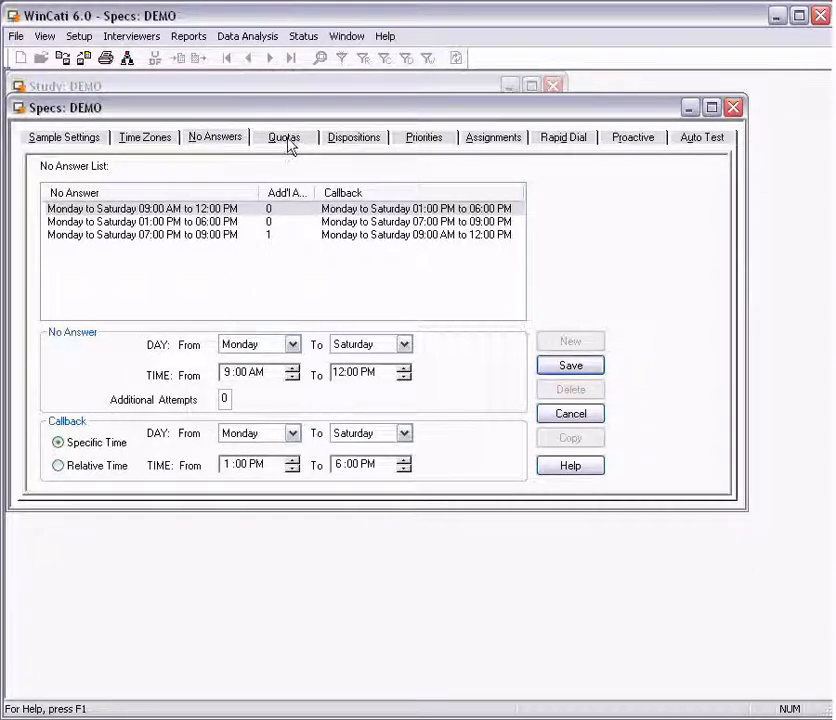
# Step: Examine the quota cell definitions and look through the disposition list to its end
pyautogui.click(289, 145)
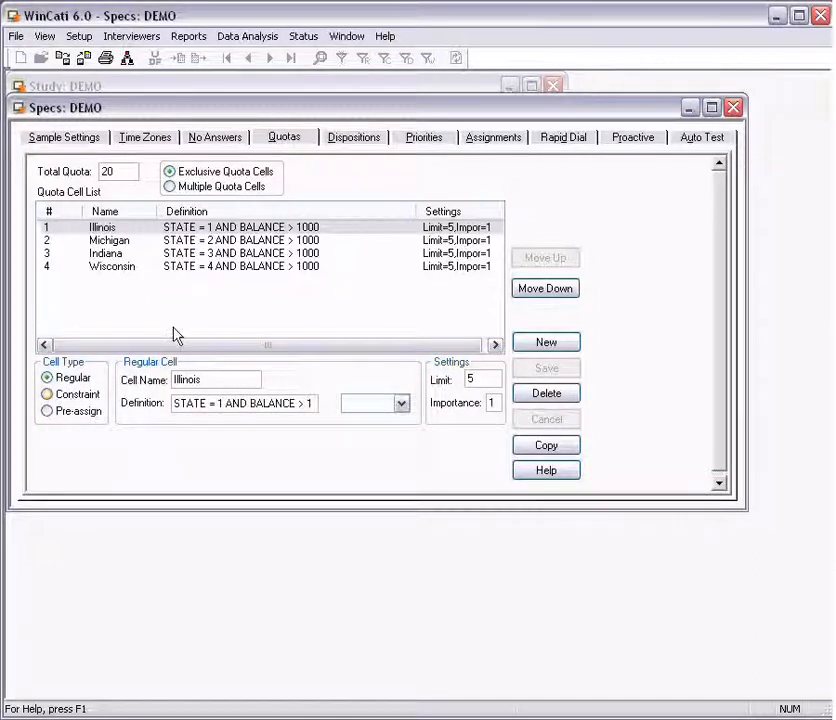
pyautogui.click(355, 139)
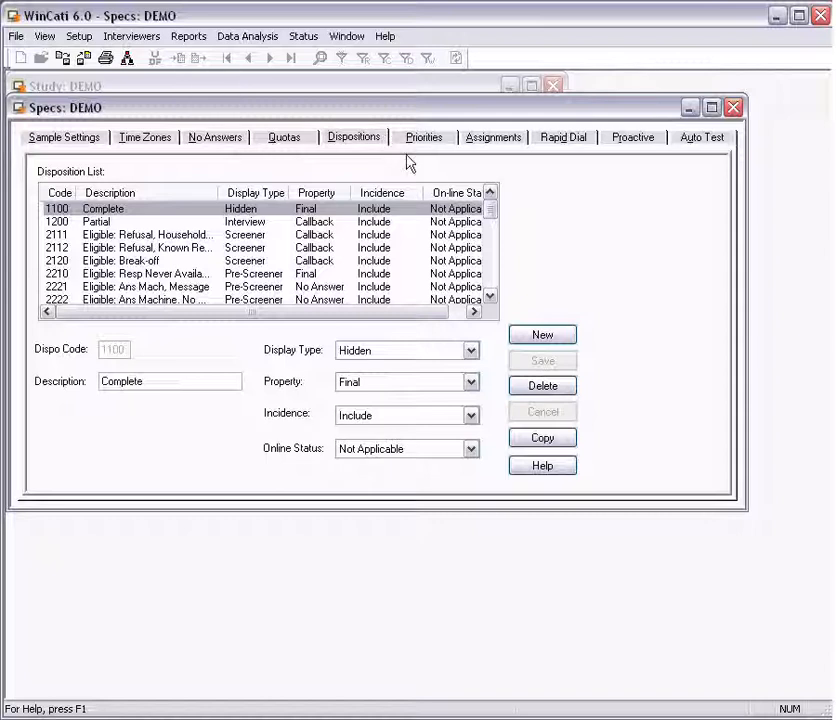
pyautogui.click(492, 297)
pyautogui.click(492, 297)
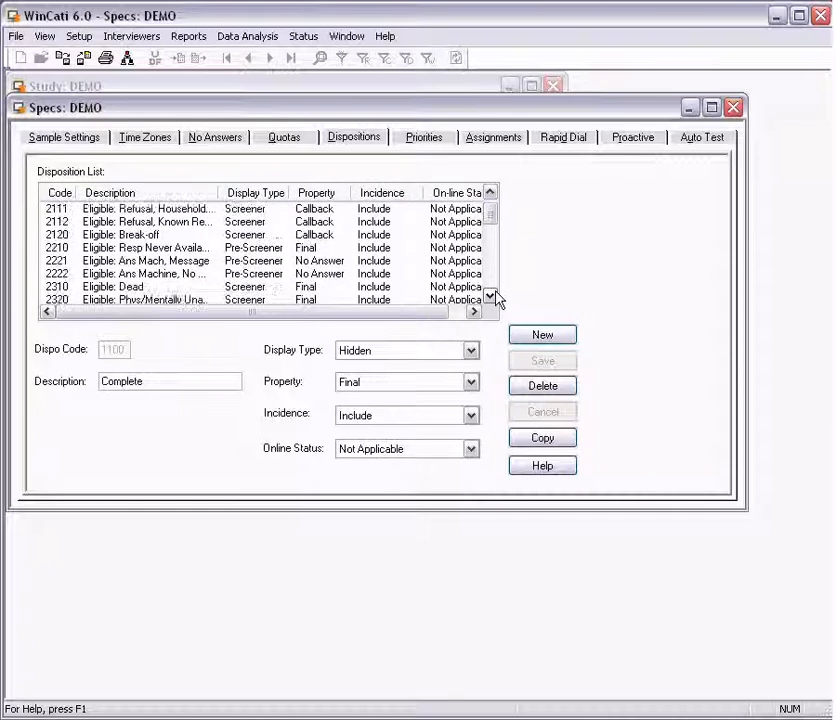
pyautogui.click(492, 297)
pyautogui.click(492, 297)
pyautogui.click(492, 297)
pyautogui.click(492, 297)
pyautogui.click(492, 297)
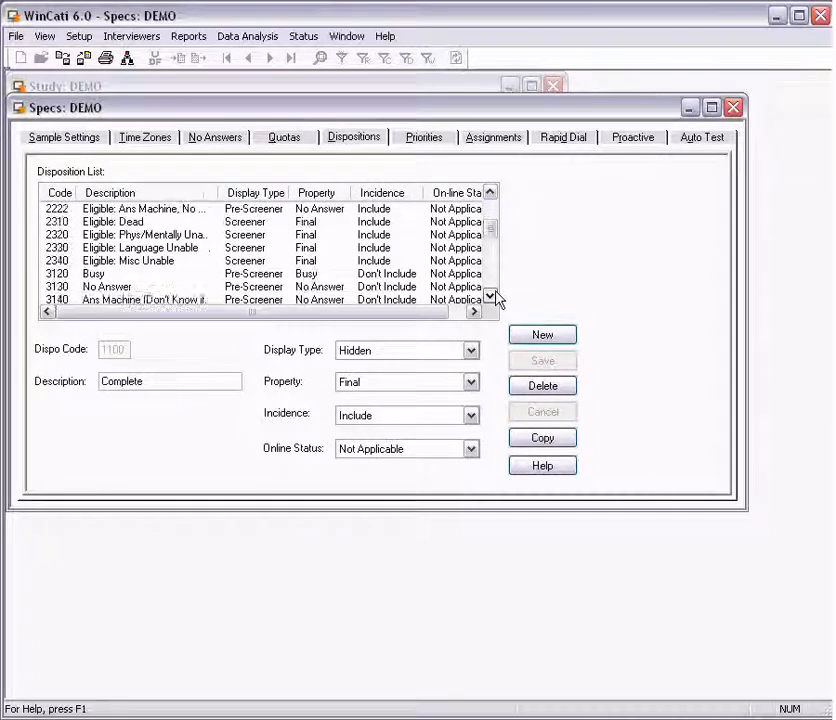
pyautogui.click(492, 297)
pyautogui.click(492, 297)
pyautogui.click(492, 297)
pyautogui.click(492, 297)
pyautogui.click(492, 297)
pyautogui.click(492, 297)
pyautogui.click(492, 297)
pyautogui.click(492, 297)
pyautogui.click(492, 297)
pyautogui.click(492, 297)
pyautogui.click(492, 297)
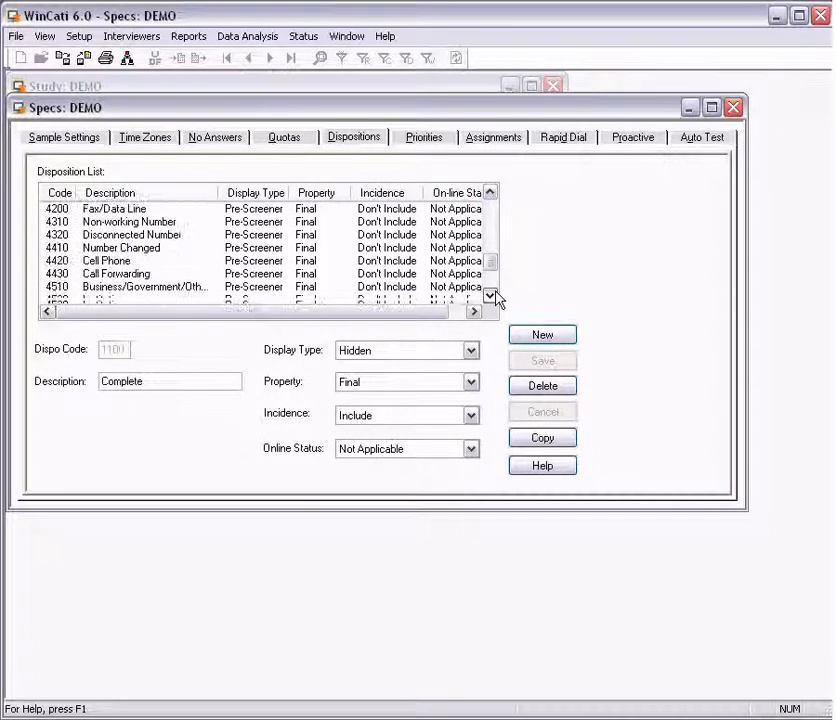
pyautogui.click(492, 297)
pyautogui.click(492, 297)
pyautogui.click(492, 297)
pyautogui.click(492, 297)
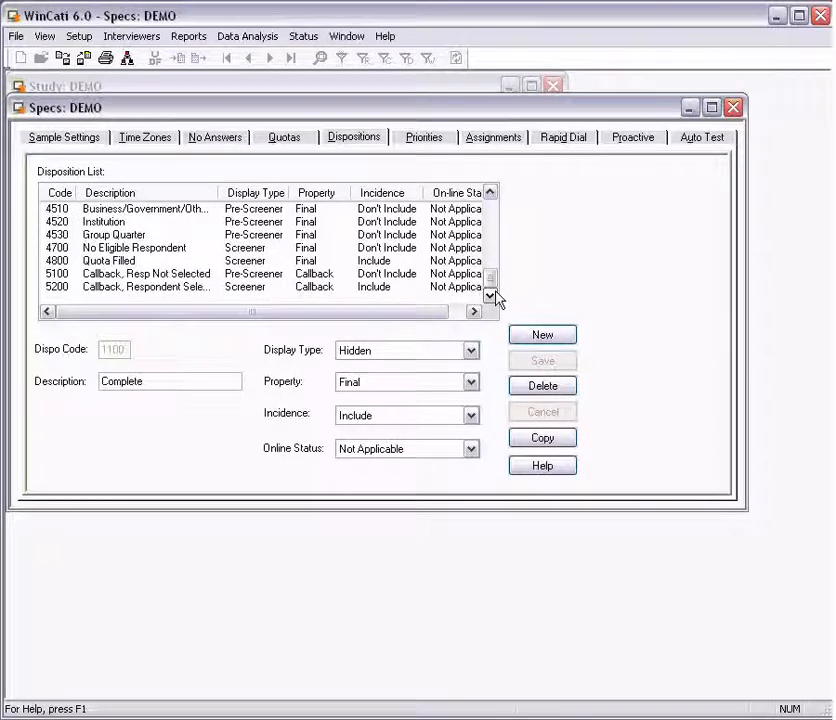